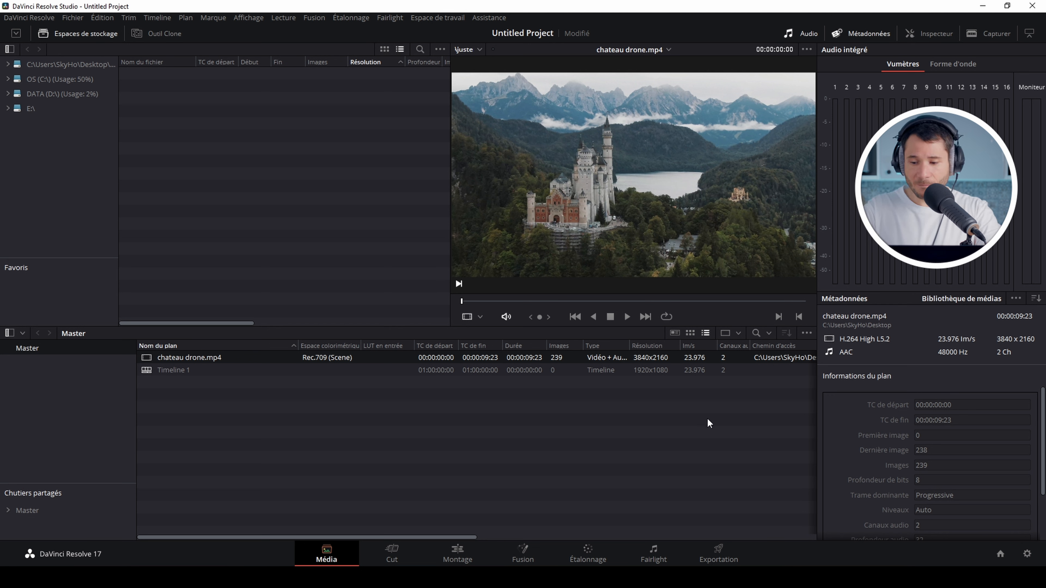
Set the optimized media resolution to Demi and its format to DNxHR LB in the project settings, and save them.
{"action": "left_click", "coordinate": [1027, 555]}
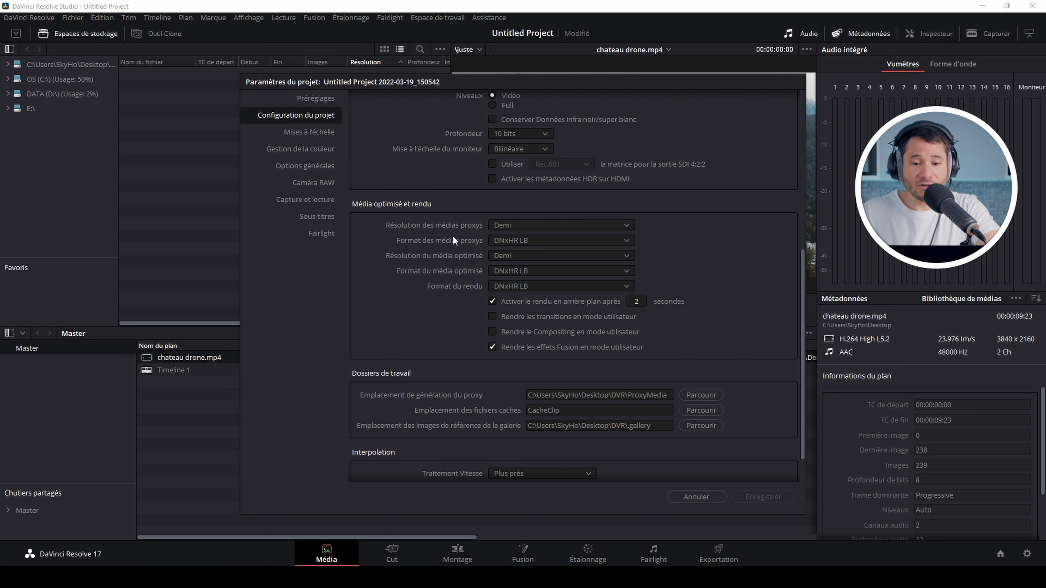
{"action": "left_click", "coordinate": [503, 255]}
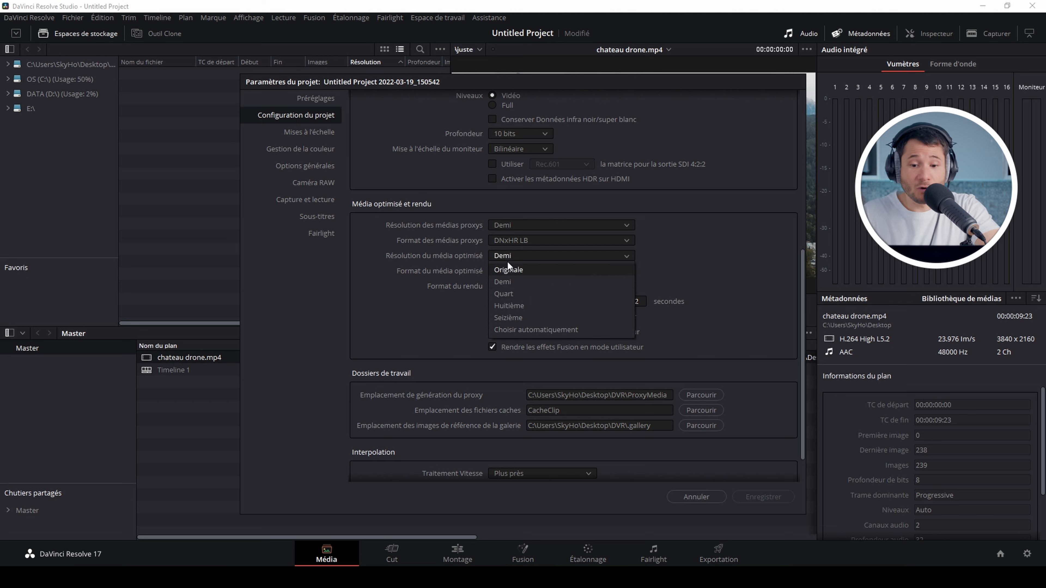
{"action": "left_click", "coordinate": [511, 270]}
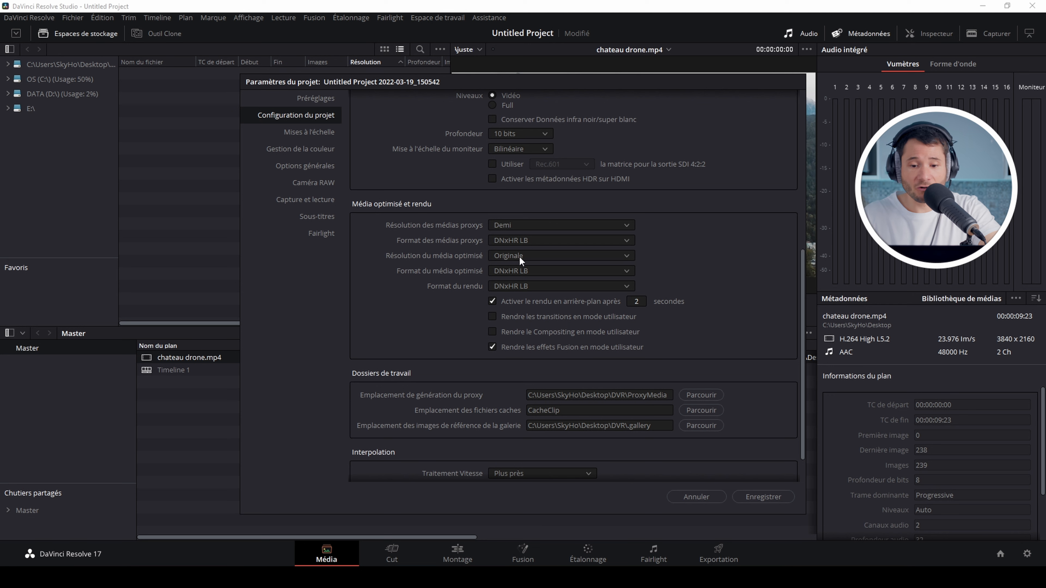
{"action": "left_click", "coordinate": [519, 255]}
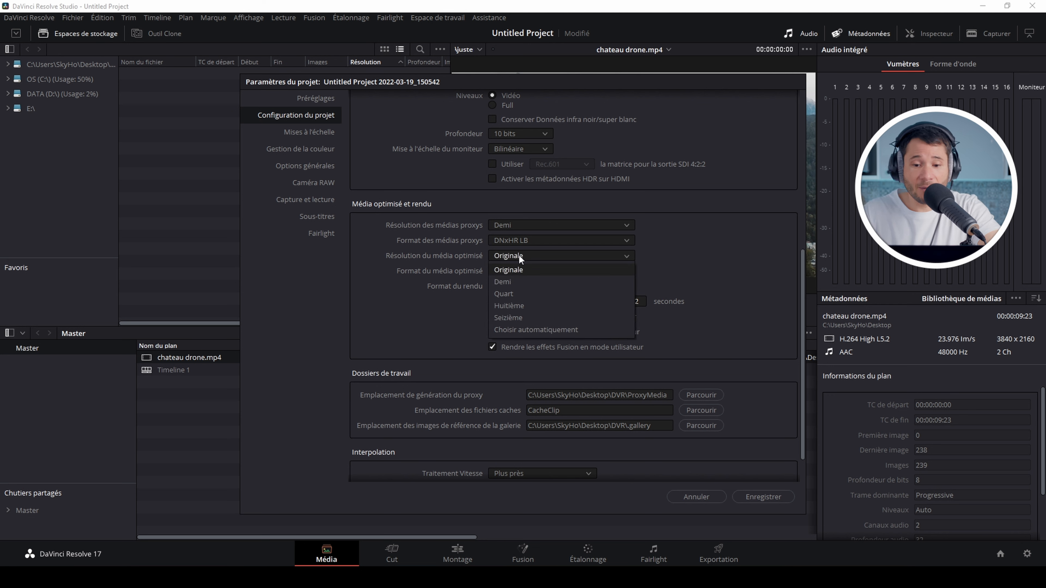
{"action": "left_click", "coordinate": [511, 281]}
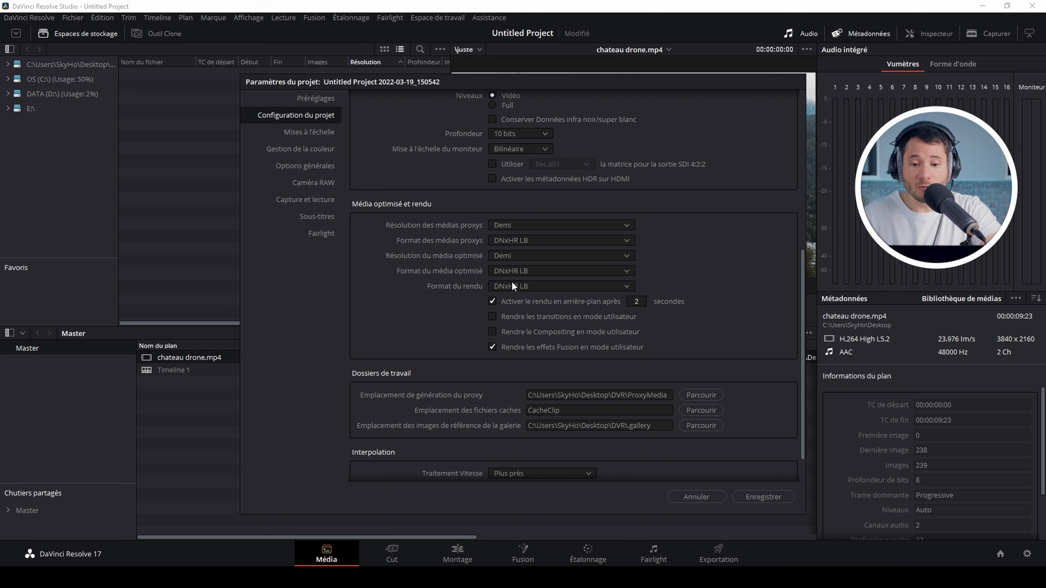
{"action": "left_click", "coordinate": [534, 272]}
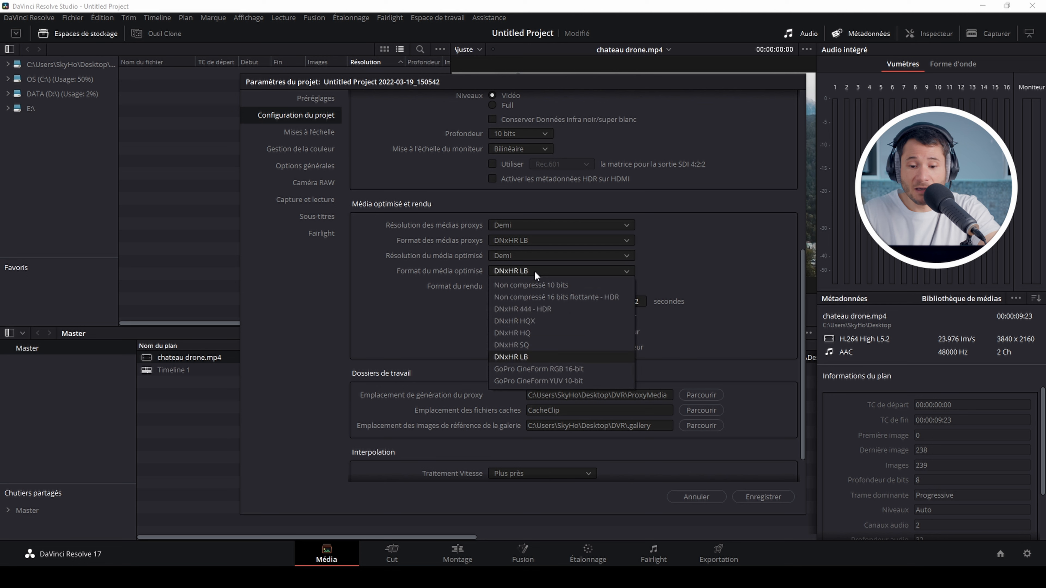
{"action": "left_click", "coordinate": [528, 357]}
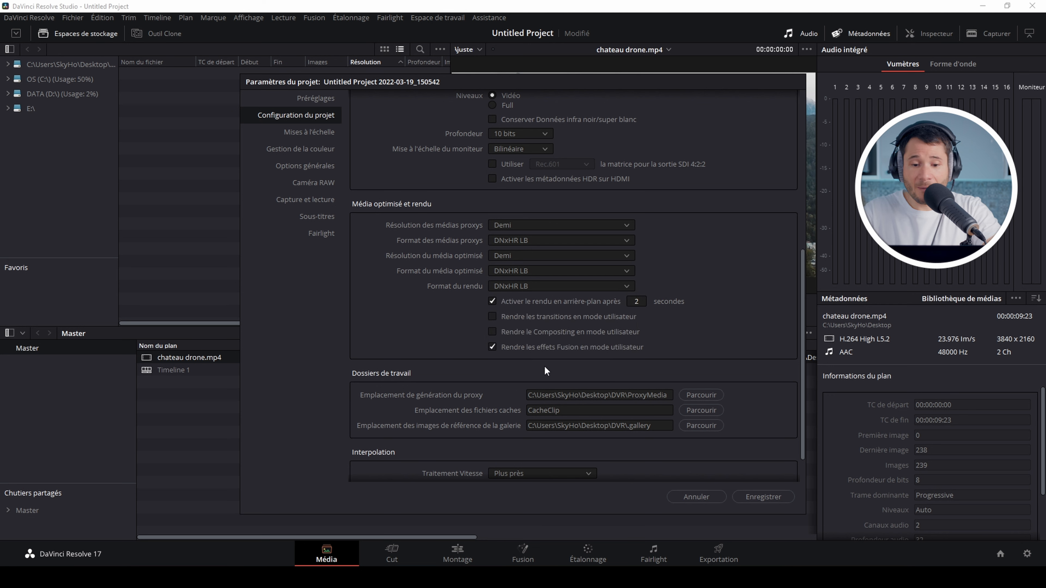
{"action": "left_click", "coordinate": [781, 497]}
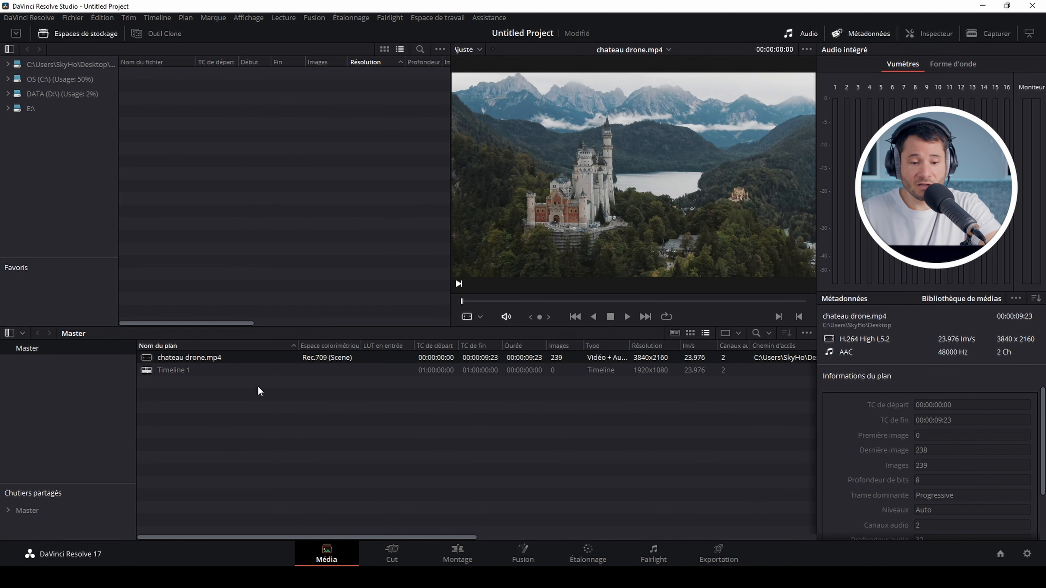
Generate optimized media for the chateau drone.mp4 clip.
{"action": "right_click", "coordinate": [235, 361]}
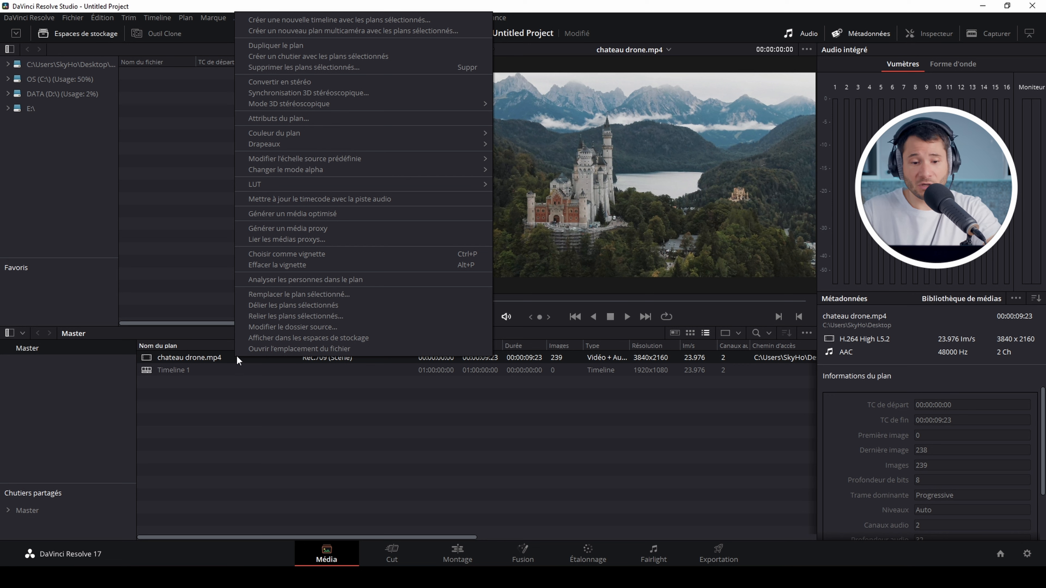
{"action": "left_click", "coordinate": [303, 213]}
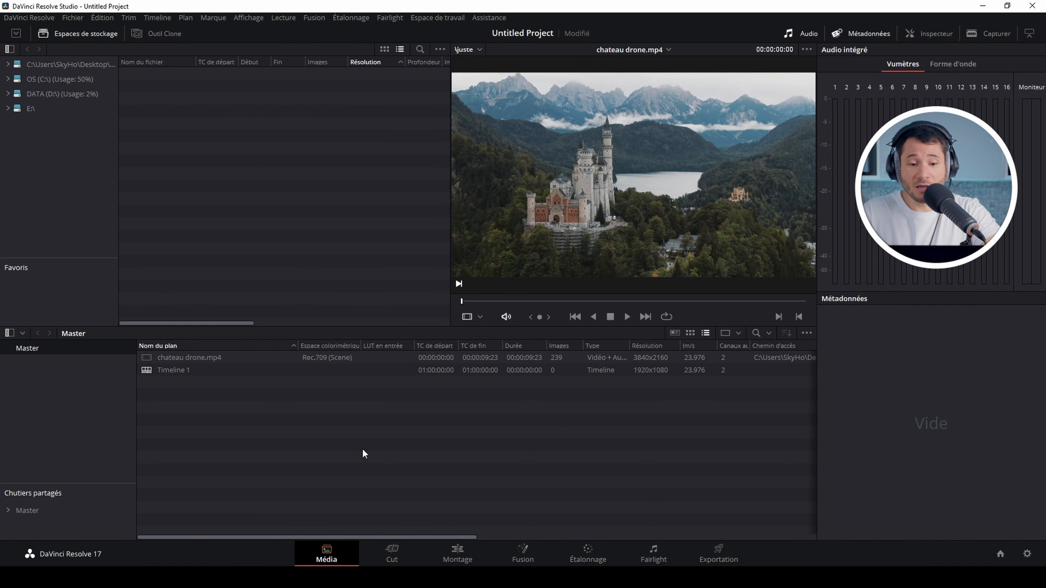
On the Montage page, check the optimized media playback option and place chateau drone.mp4 at the start of track Vidéo 1.
{"action": "left_click", "coordinate": [461, 551]}
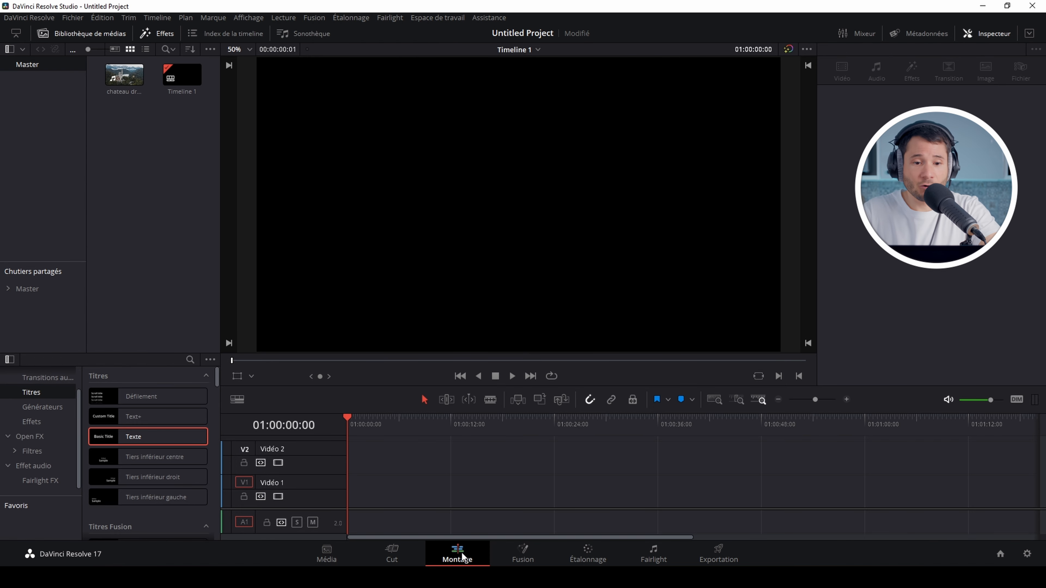
{"action": "left_click", "coordinate": [284, 18]}
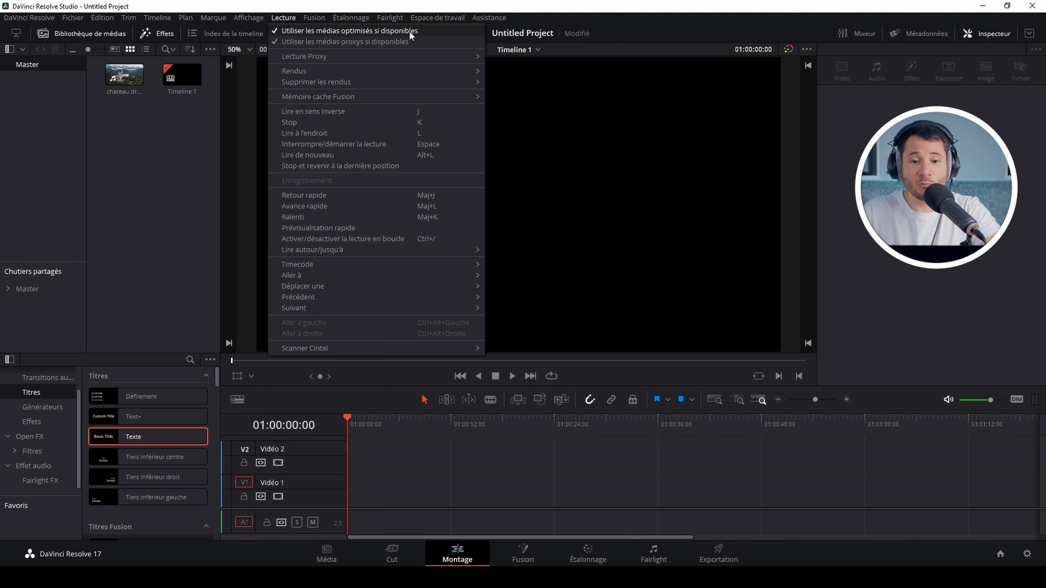
{"action": "left_click", "coordinate": [128, 135]}
{"action": "left_click_drag", "start_coordinate": [124, 76], "coordinate": [391, 478]}
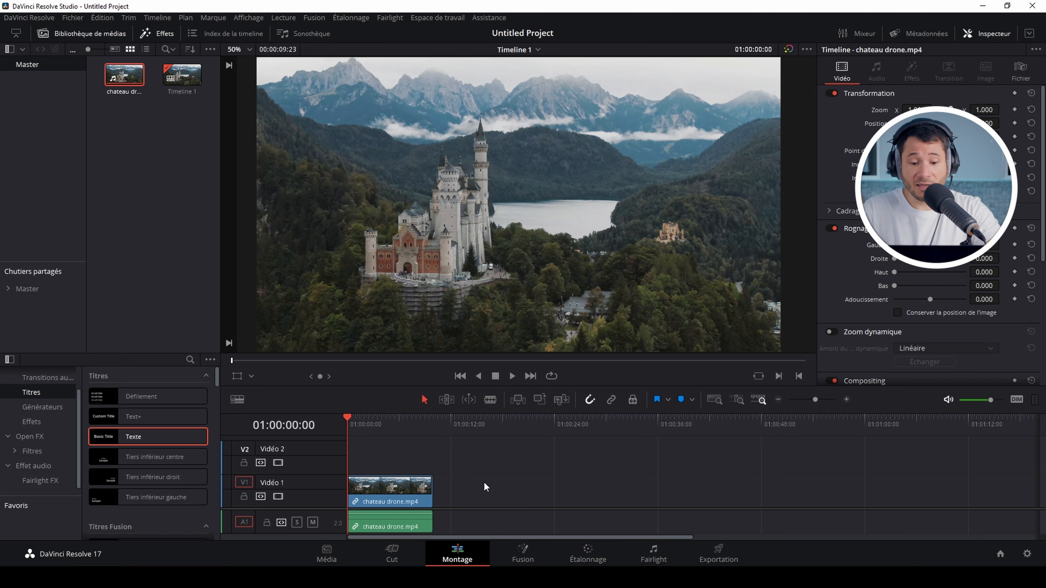
Set the proxy media resolution to Demi and its format to DNxHR SQ in the project settings, and save them.
{"action": "left_click", "coordinate": [328, 556]}
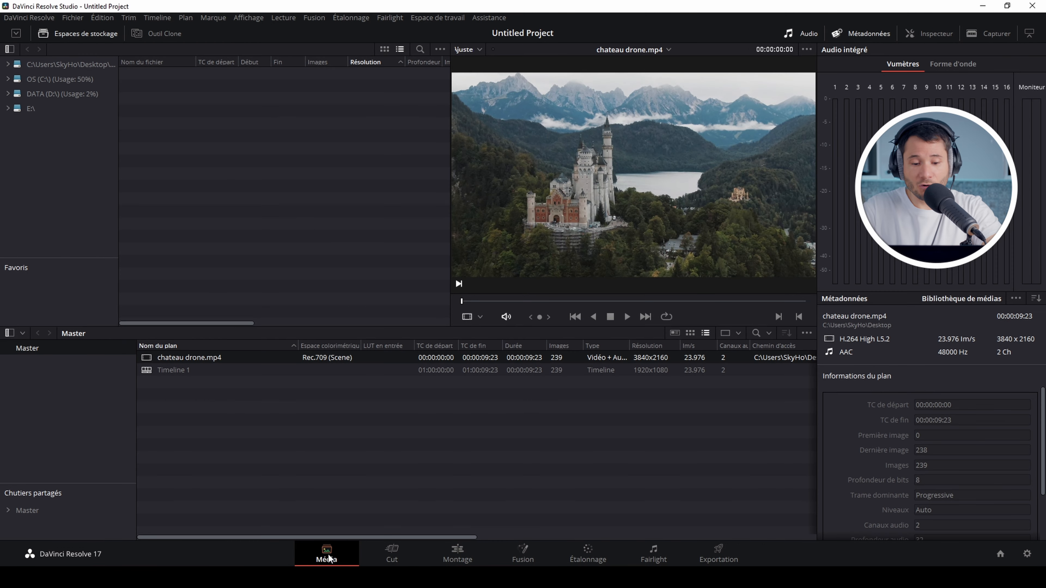
{"action": "left_click", "coordinate": [1027, 554]}
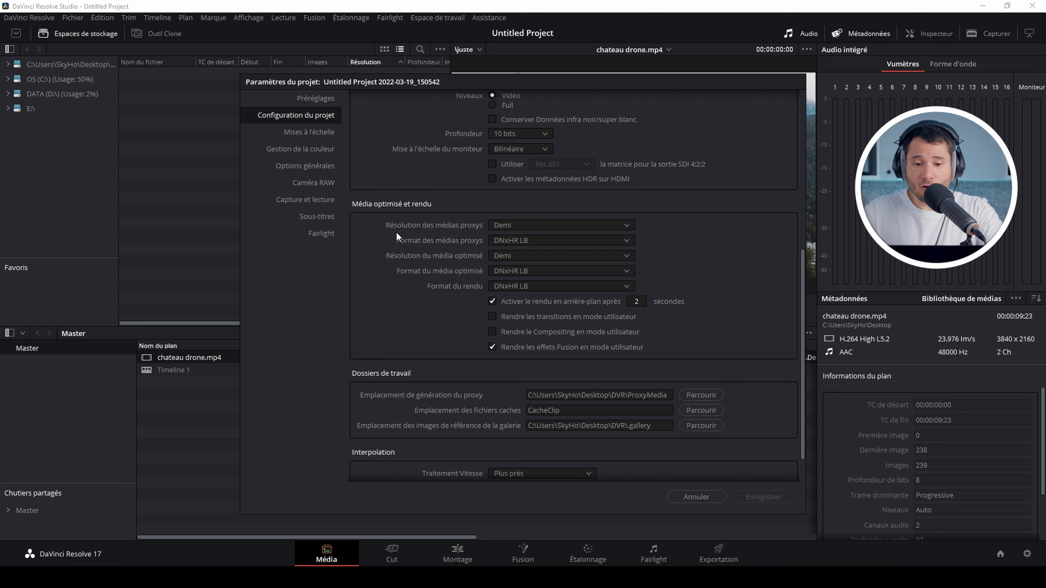
{"action": "left_click", "coordinate": [541, 225]}
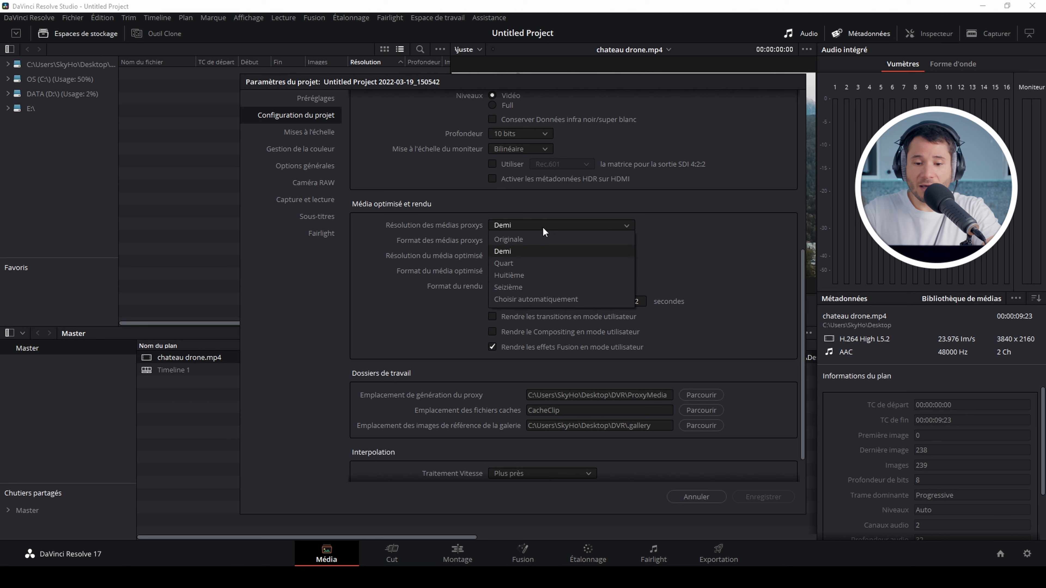
{"action": "left_click", "coordinate": [528, 253]}
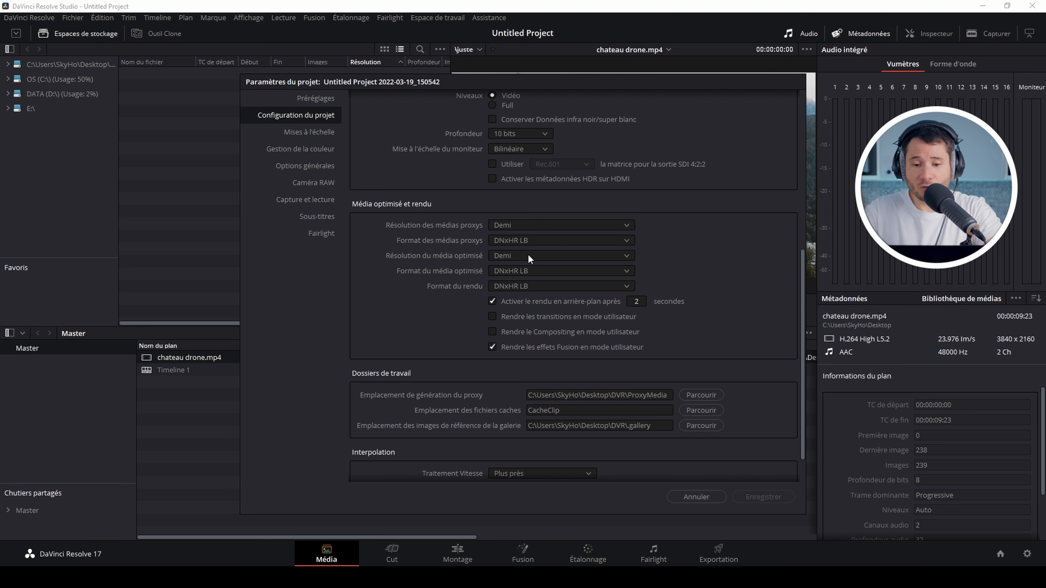
{"action": "left_click", "coordinate": [532, 239]}
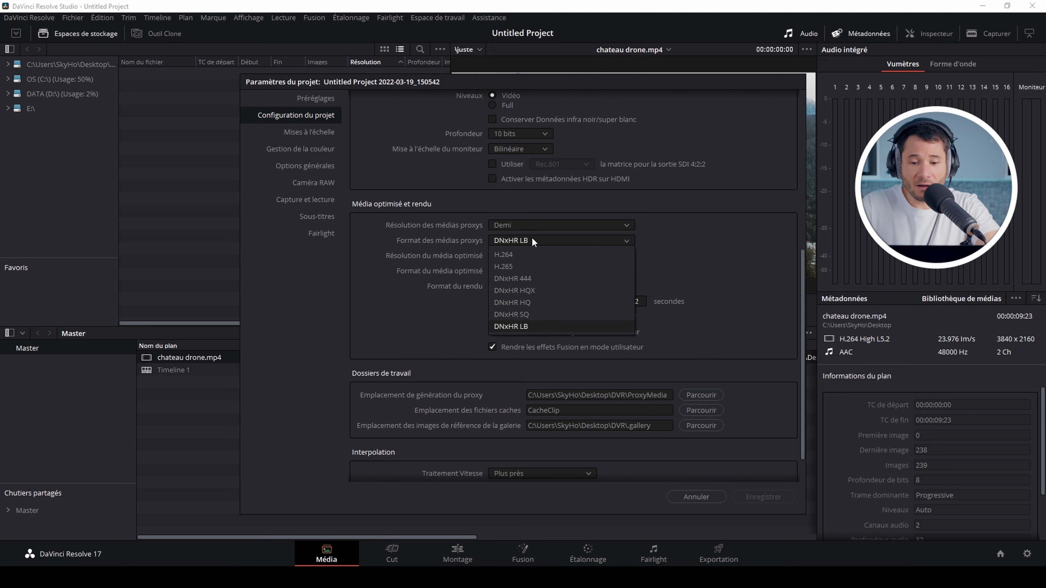
{"action": "left_click", "coordinate": [531, 314]}
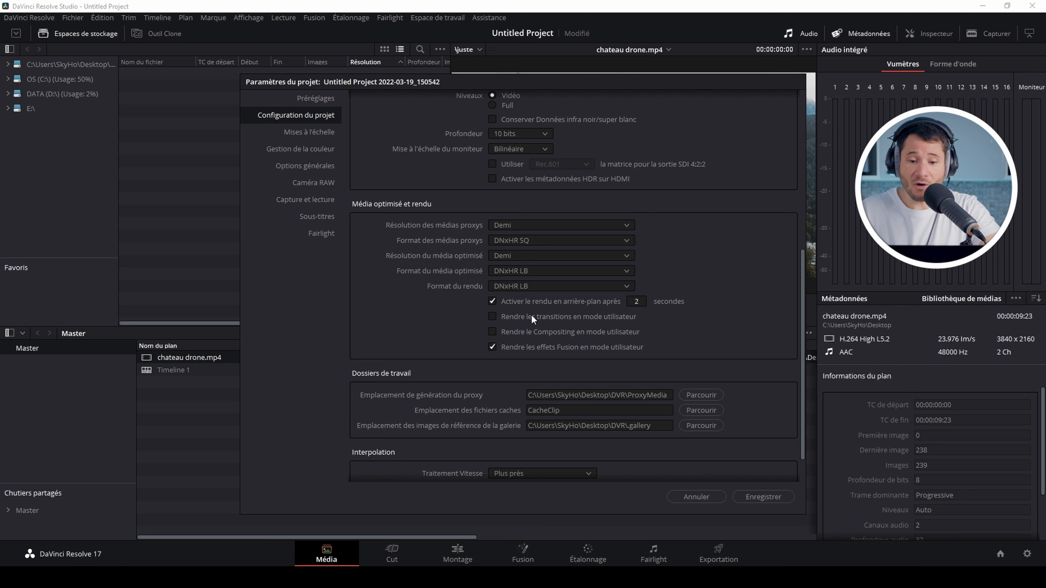
{"action": "left_click", "coordinate": [771, 500]}
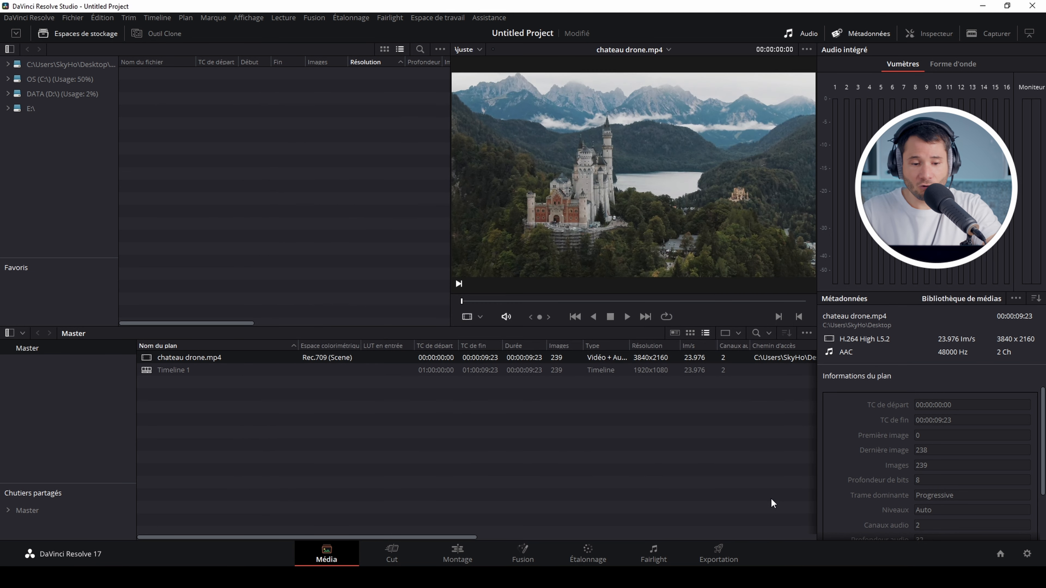
Examine the proxy generation command for chateau drone.mp4, and the proxy media and Lecture Proxy resolution options for playback.
{"action": "right_click", "coordinate": [212, 357]}
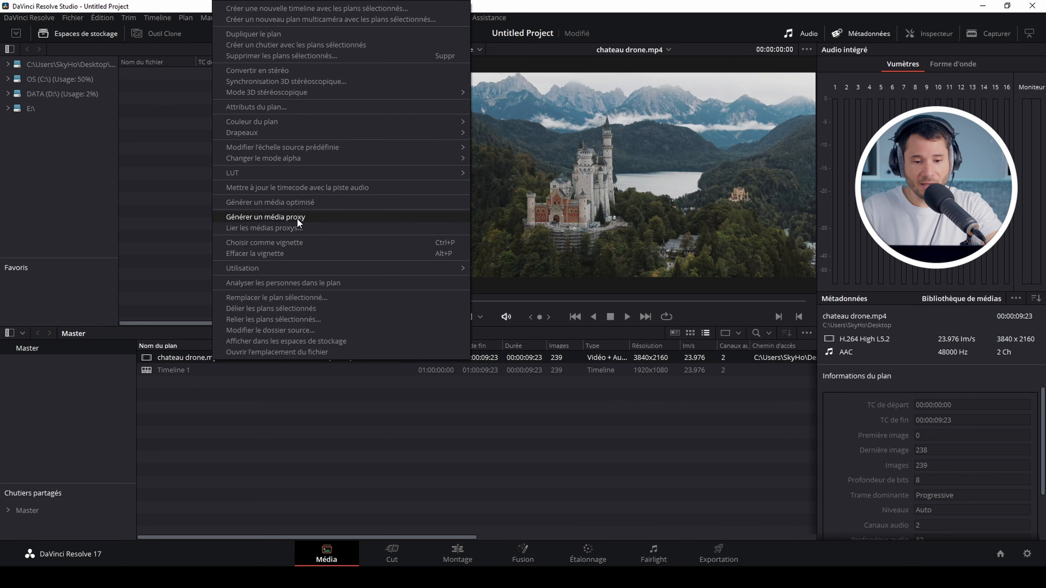
{"action": "left_click", "coordinate": [375, 433]}
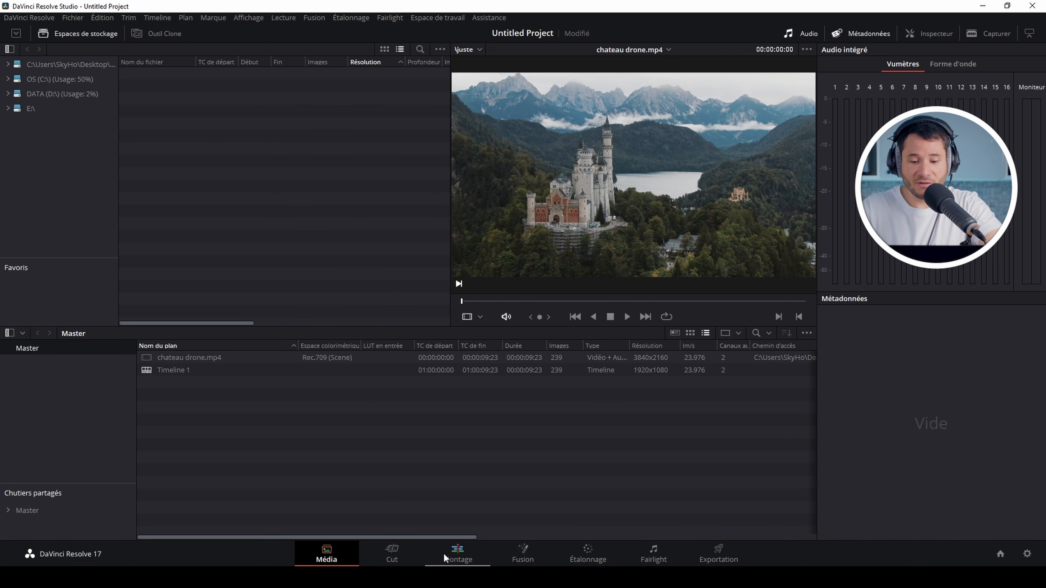
{"action": "left_click", "coordinate": [458, 552]}
{"action": "left_click", "coordinate": [283, 17]}
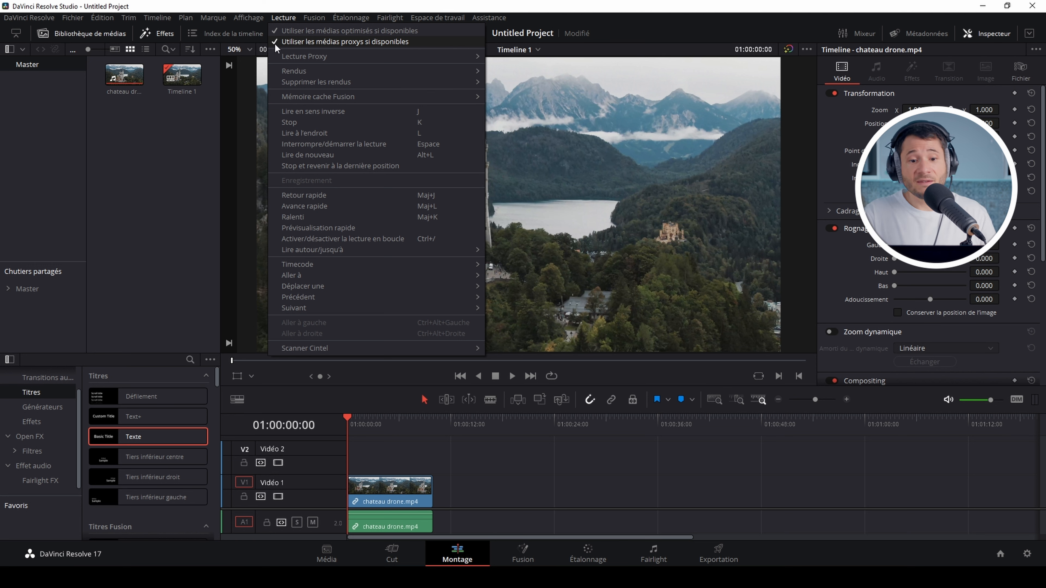
{"action": "mouse_move", "coordinate": [292, 58]}
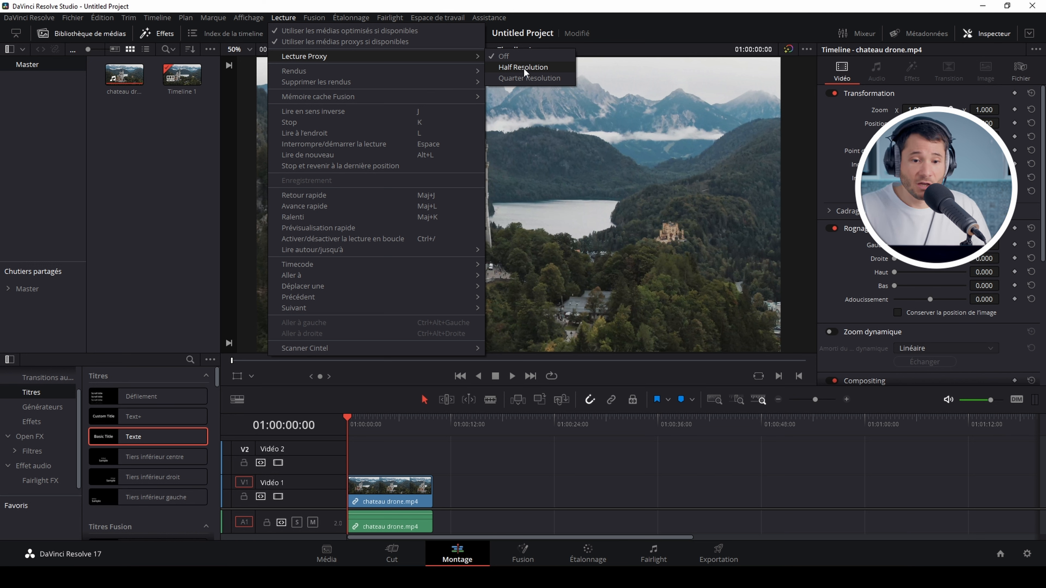
{"action": "left_click", "coordinate": [613, 472]}
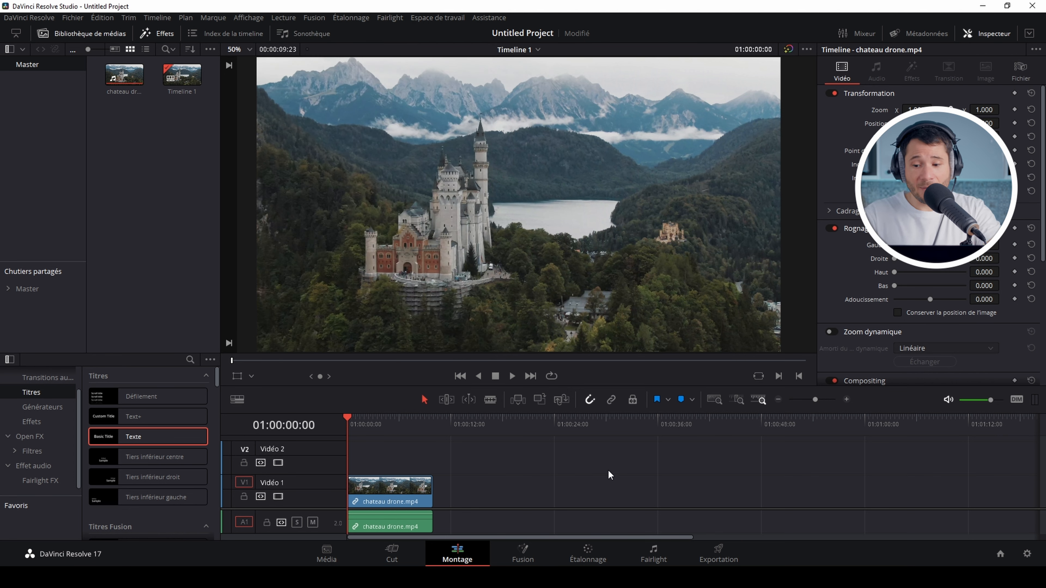
Set the render cache format (Format du rendu) to DNxHR SQ in the project settings and save them.
{"action": "left_click", "coordinate": [1027, 554]}
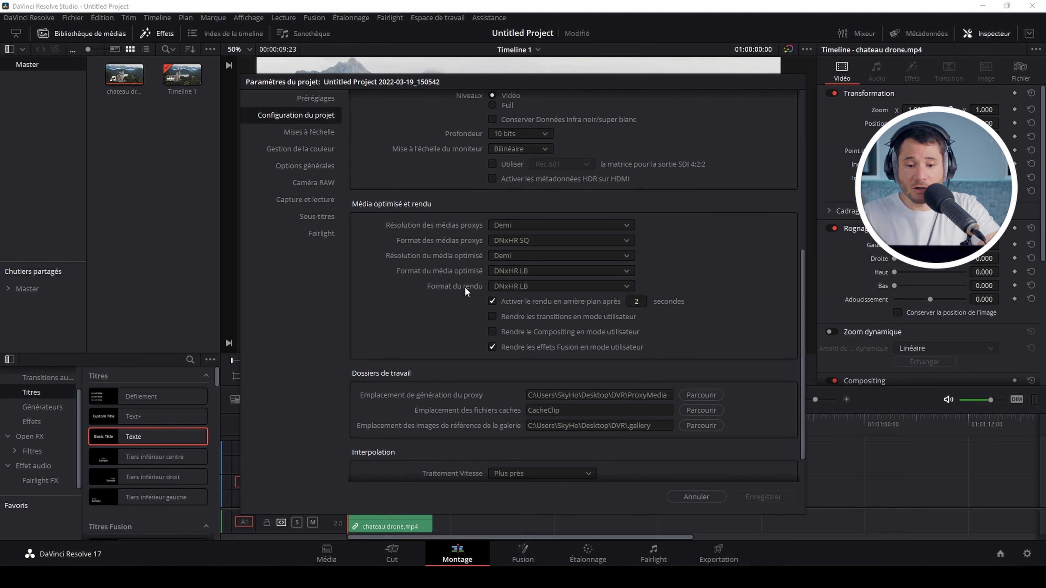
{"action": "left_click", "coordinate": [539, 286]}
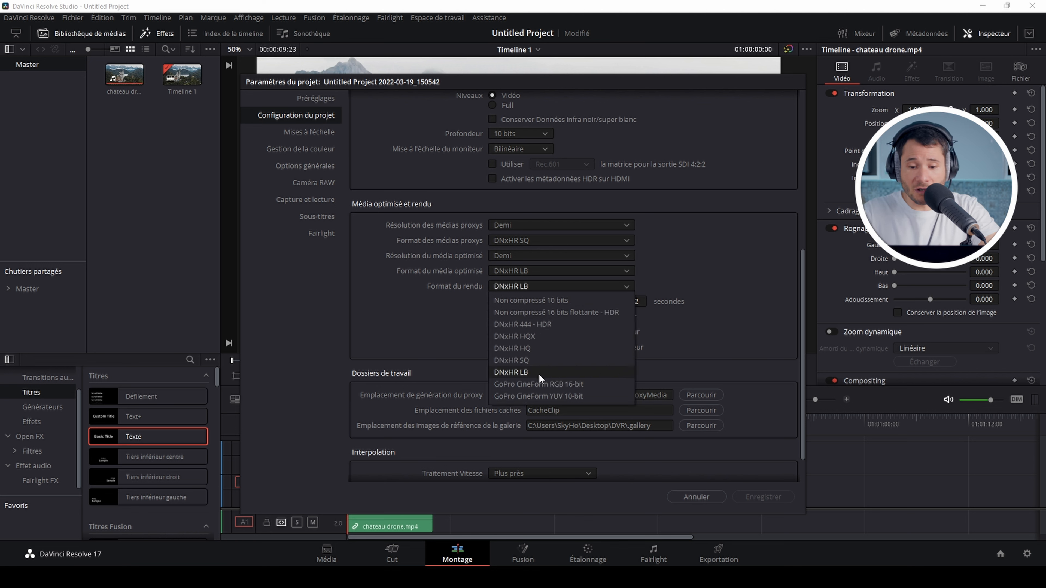
{"action": "left_click", "coordinate": [544, 362]}
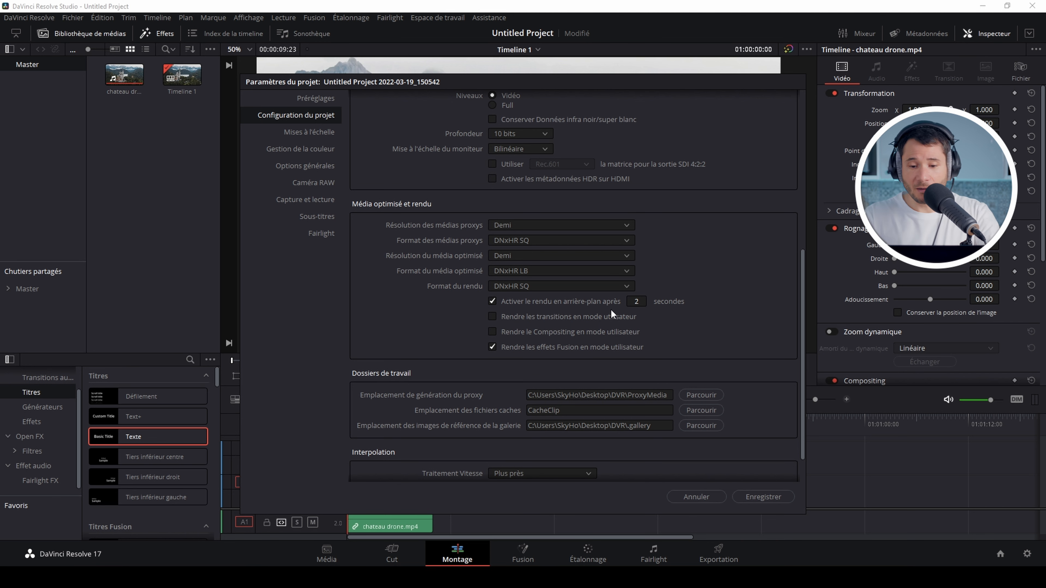
{"action": "left_click", "coordinate": [763, 496]}
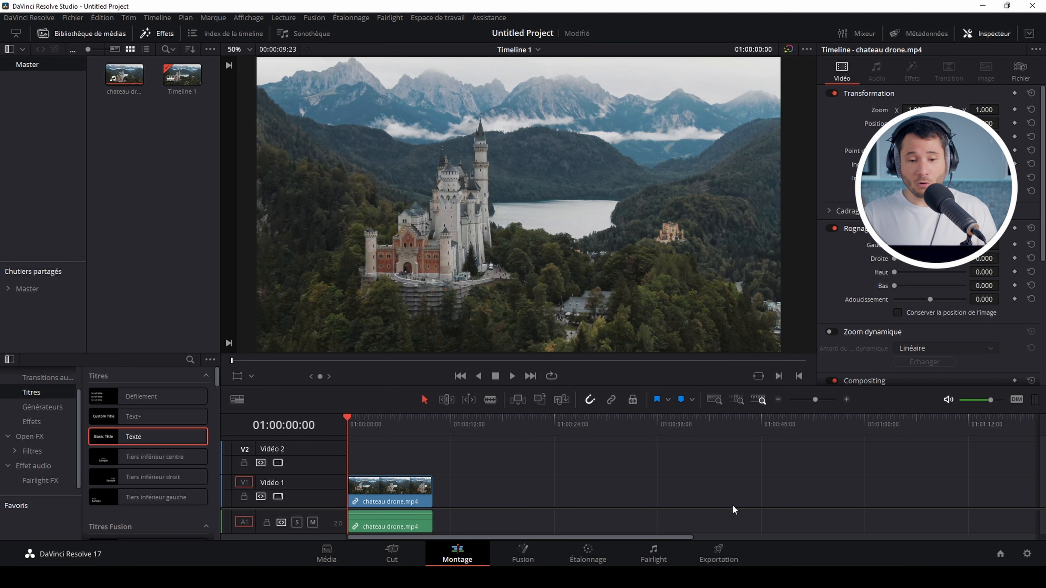
Set Rendre la page Fusion to On for the chateau drone.mp4 clip in the timeline.
{"action": "right_click", "coordinate": [400, 490]}
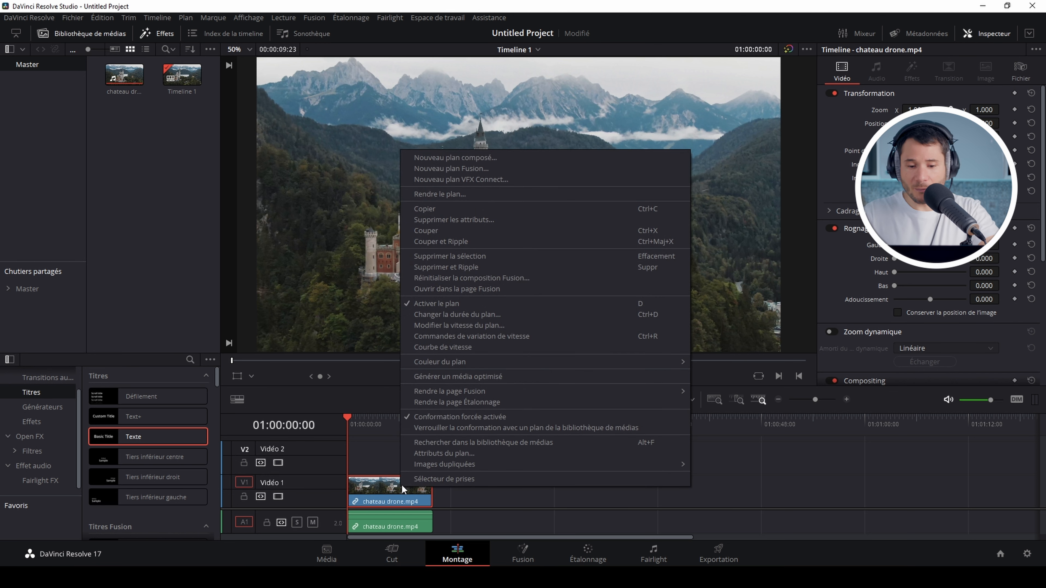
{"action": "mouse_move", "coordinate": [501, 391]}
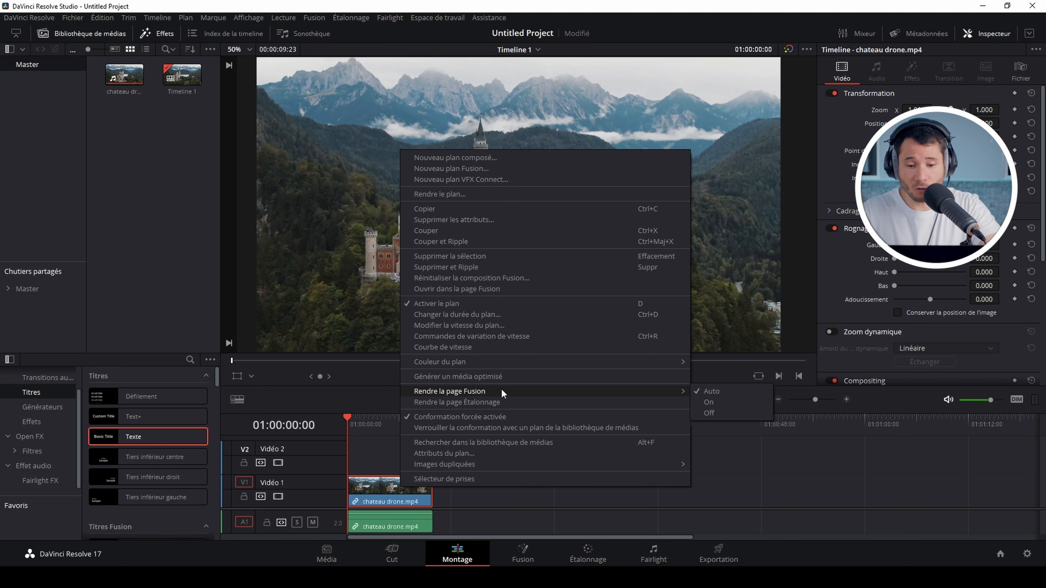
{"action": "left_click", "coordinate": [720, 402]}
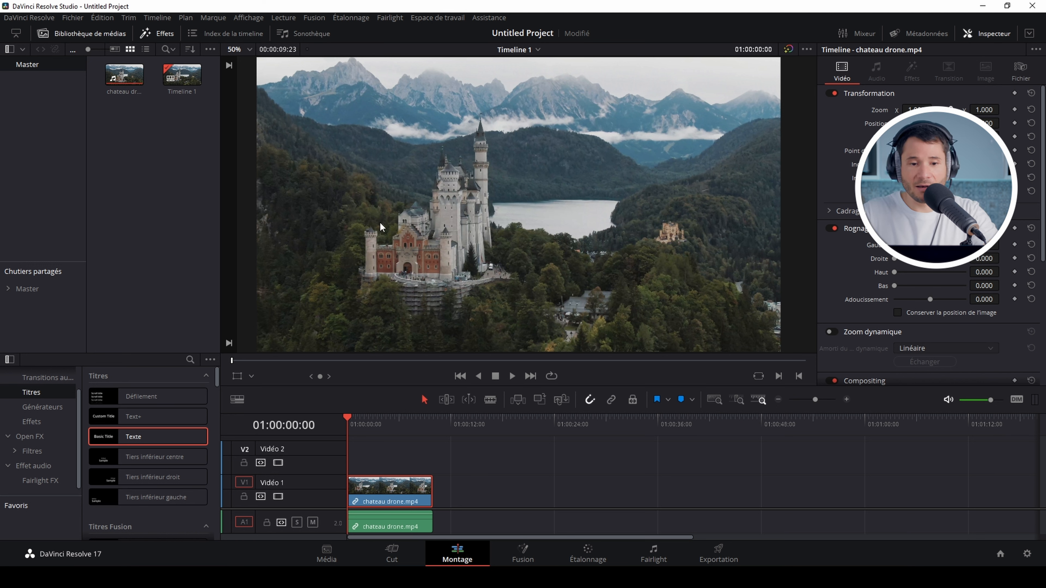
Switch the playback render cache mode (Rendus) to Utilisateur so the timeline clip is cached.
{"action": "left_click", "coordinate": [285, 18]}
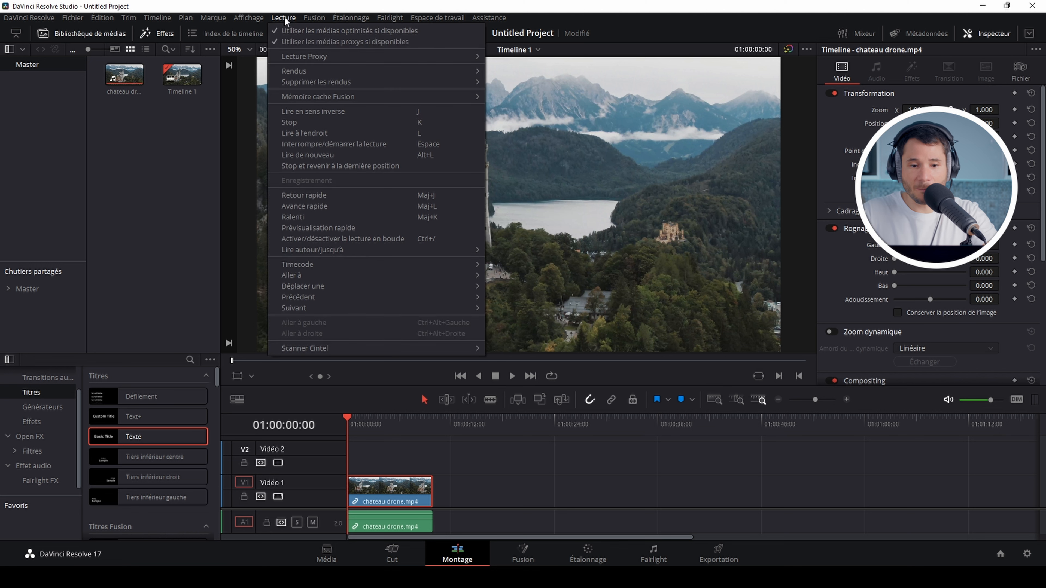
{"action": "mouse_move", "coordinate": [307, 70]}
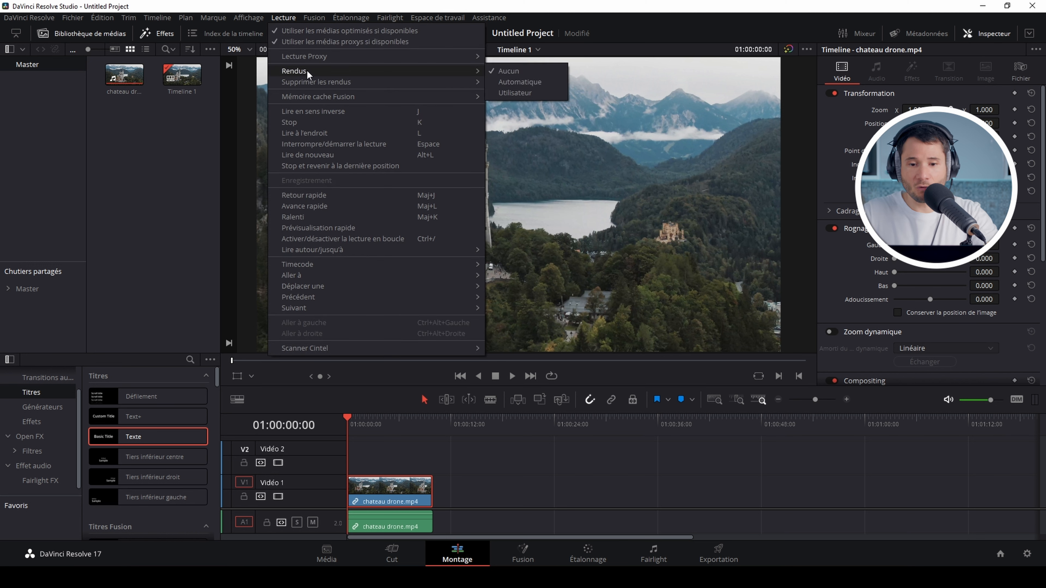
{"action": "left_click", "coordinate": [516, 95]}
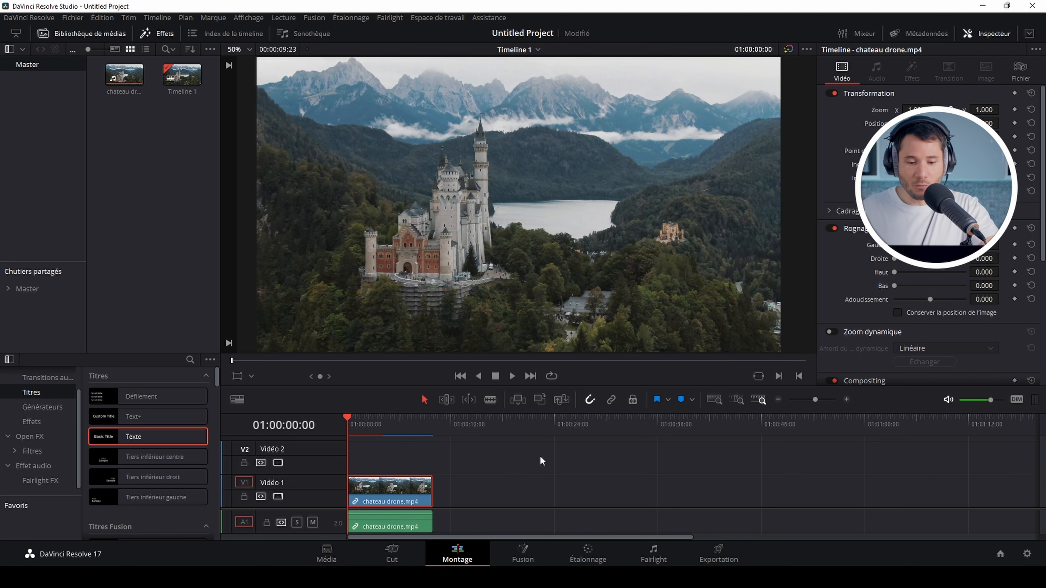
Play the cached chateau drone.mp4 clip from the timeline start to check playback smoothness, stopping at about 01:00:06:20.
{"action": "key", "text": "space"}
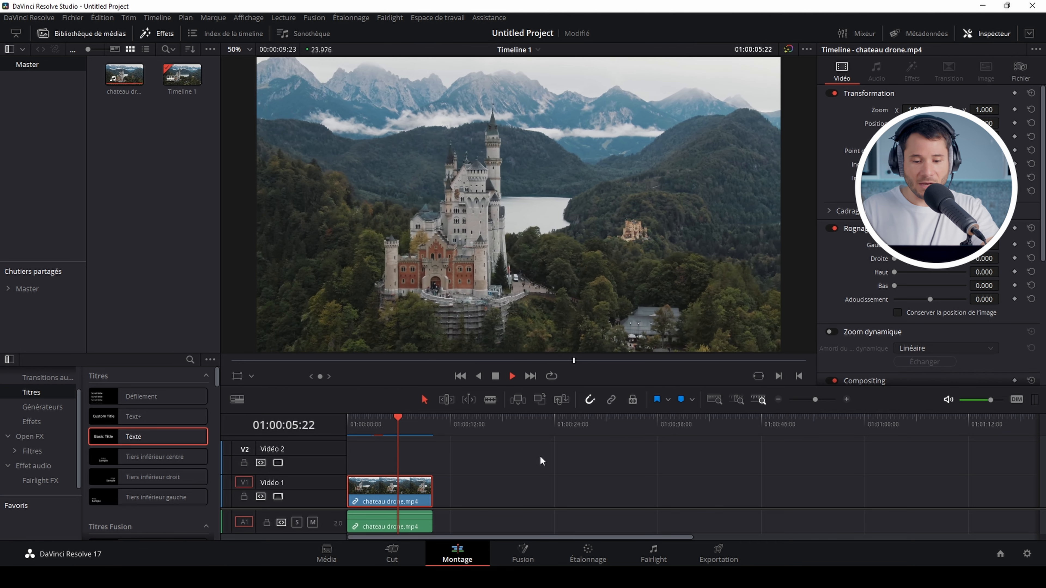
{"action": "key", "text": "space"}
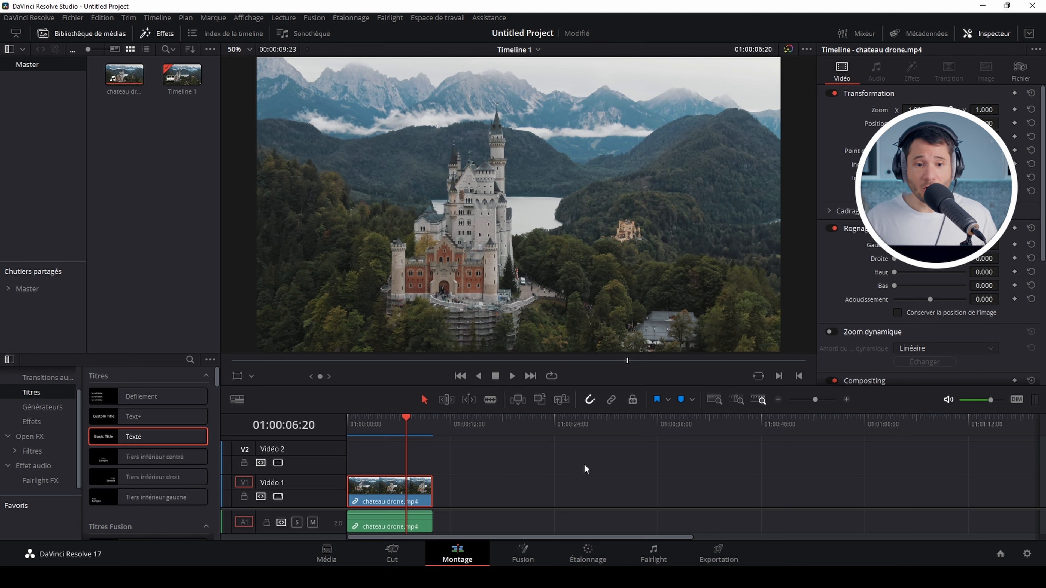
Review the Rendre la page Fusion option of the chateau drone.mp4 timeline clip and the Rendus playback cache mode, keeping Utilisateur selected.
{"action": "right_click", "coordinate": [392, 496]}
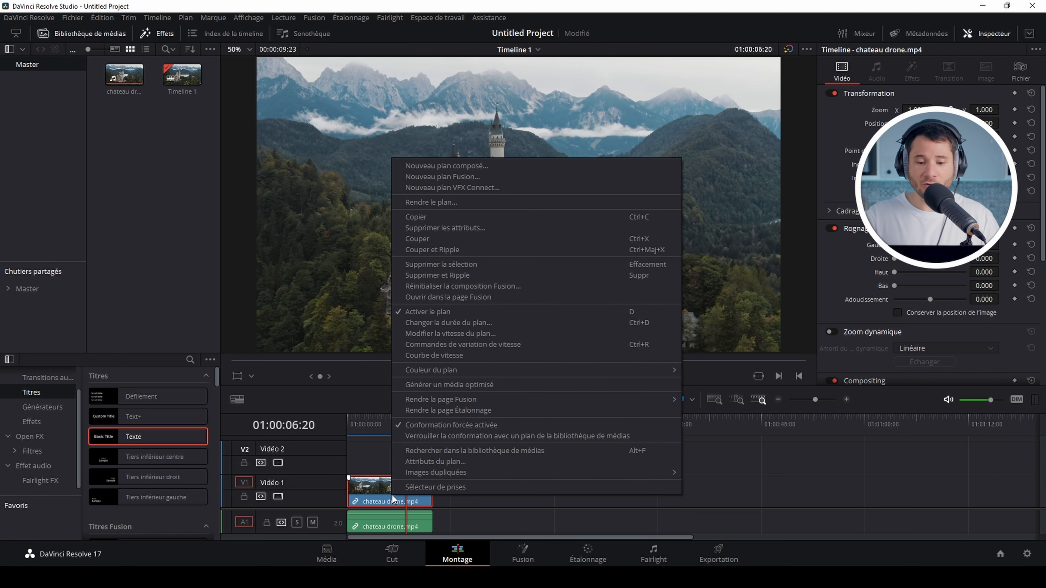
{"action": "mouse_move", "coordinate": [486, 398]}
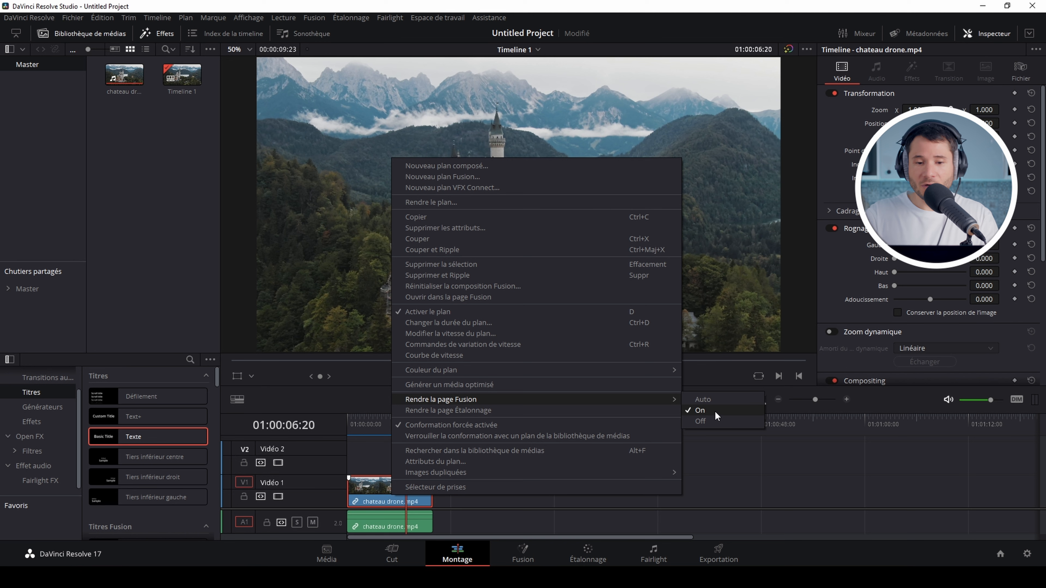
{"action": "left_click", "coordinate": [280, 20]}
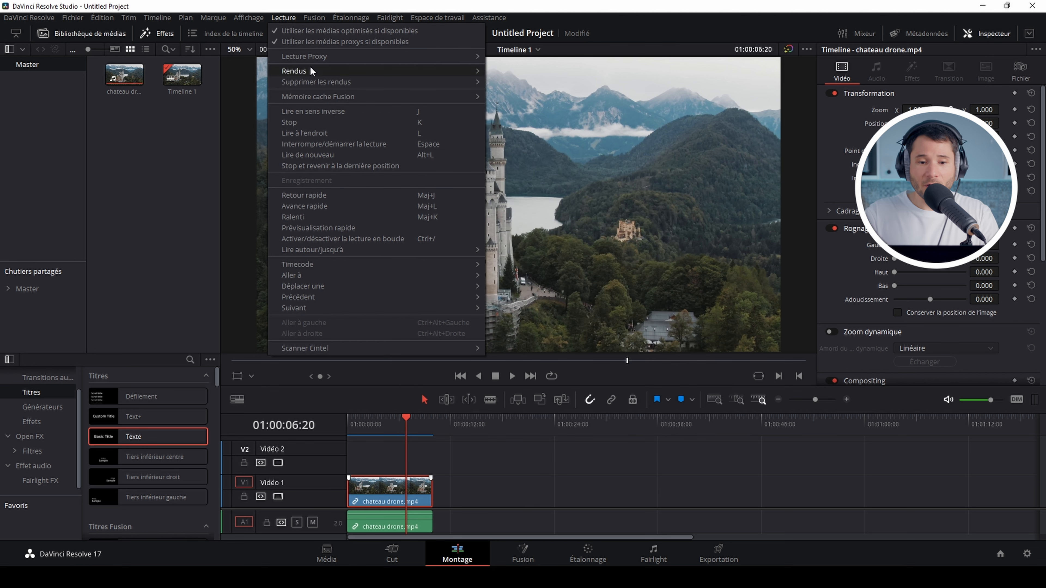
{"action": "mouse_move", "coordinate": [310, 67]}
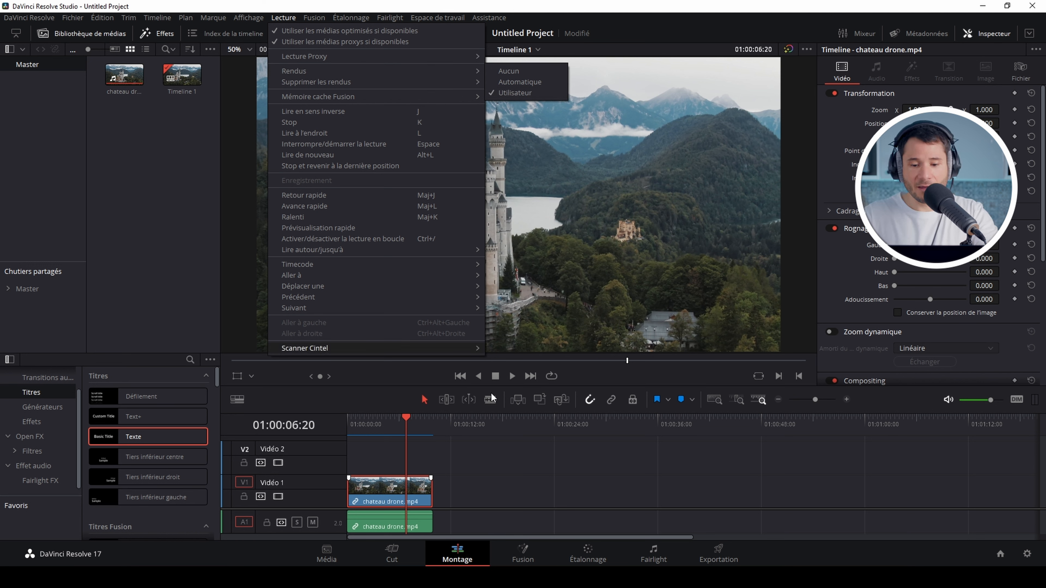
{"action": "left_click", "coordinate": [514, 93]}
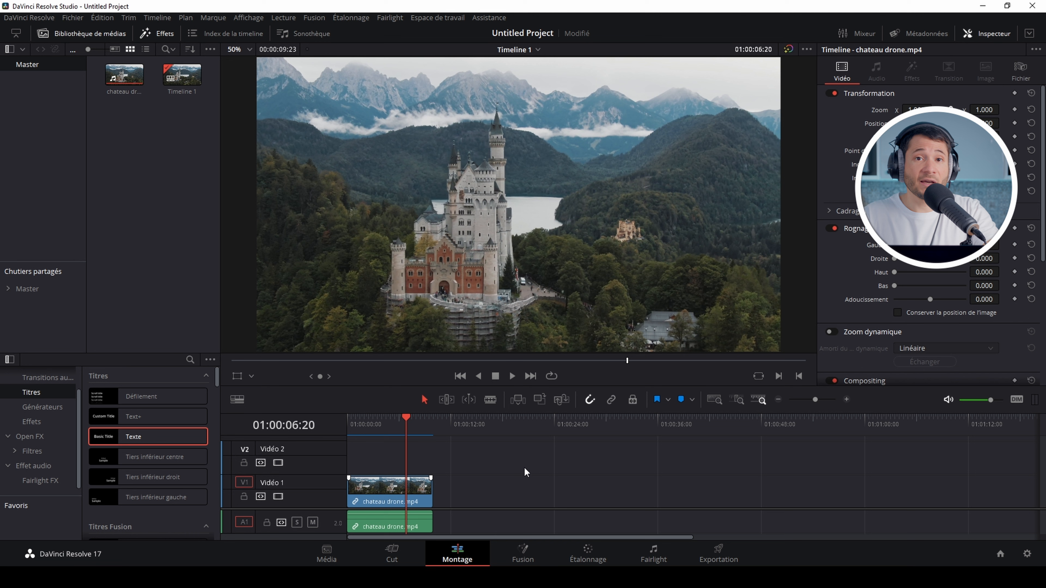
Examine the Lecture Proxy resolution options for timeline playback.
{"action": "left_click", "coordinate": [284, 18]}
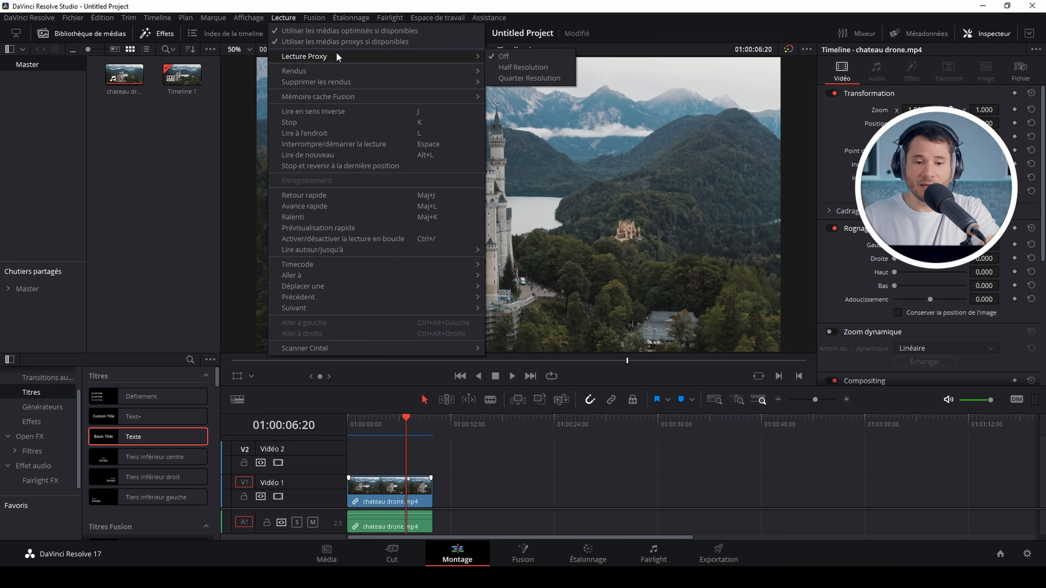